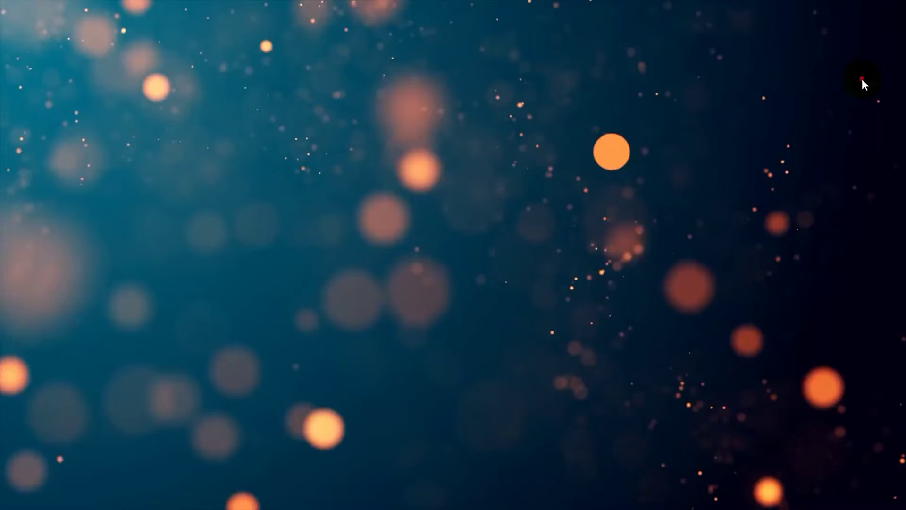
Step: Replay the Preview.mp4 bokeh clip in Media Player Classic from the start to its 00:05 end
{"action": "key", "text": "space"}
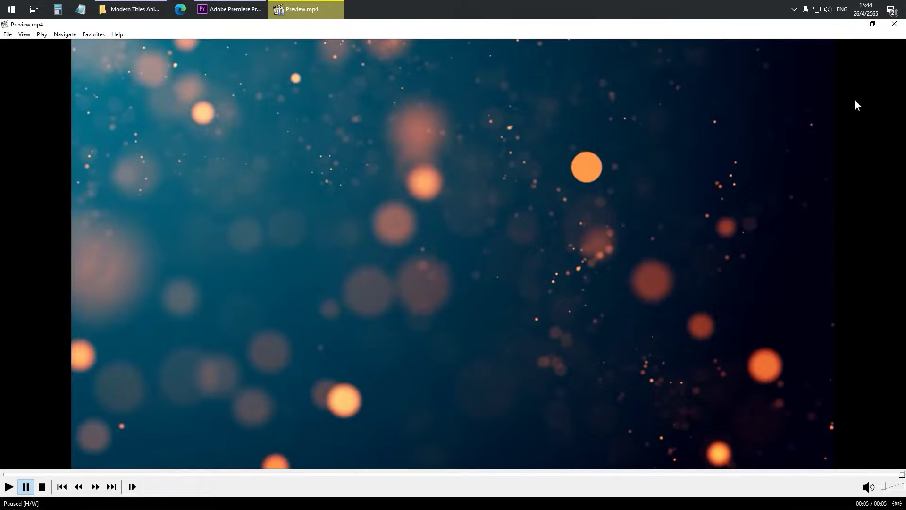
{"action": "key", "text": "space"}
Step: Switch Premiere Pro to the Graphics workspace, preview the Angled templates and select Angled Title
{"action": "left_click", "coordinate": [255, 10]}
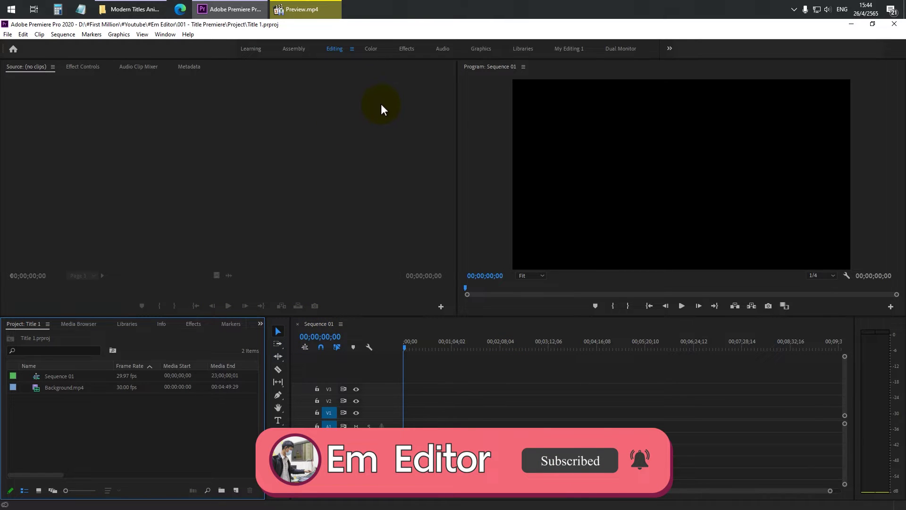
{"action": "left_click", "coordinate": [485, 50]}
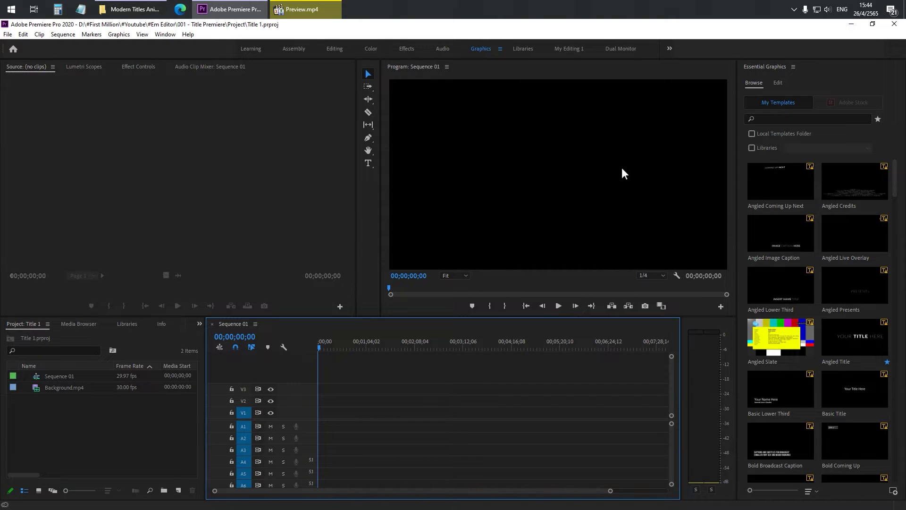
{"action": "left_click", "coordinate": [751, 180]}
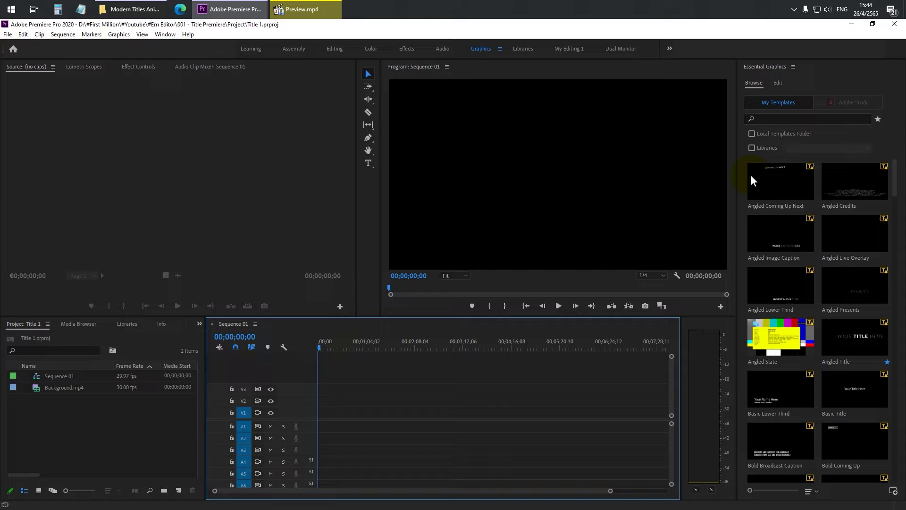
{"action": "left_click", "coordinate": [768, 217]}
{"action": "left_click", "coordinate": [787, 258]}
{"action": "left_click", "coordinate": [824, 232]}
{"action": "scroll", "coordinate": [864, 347], "scroll_direction": "down", "scroll_amount": 10}
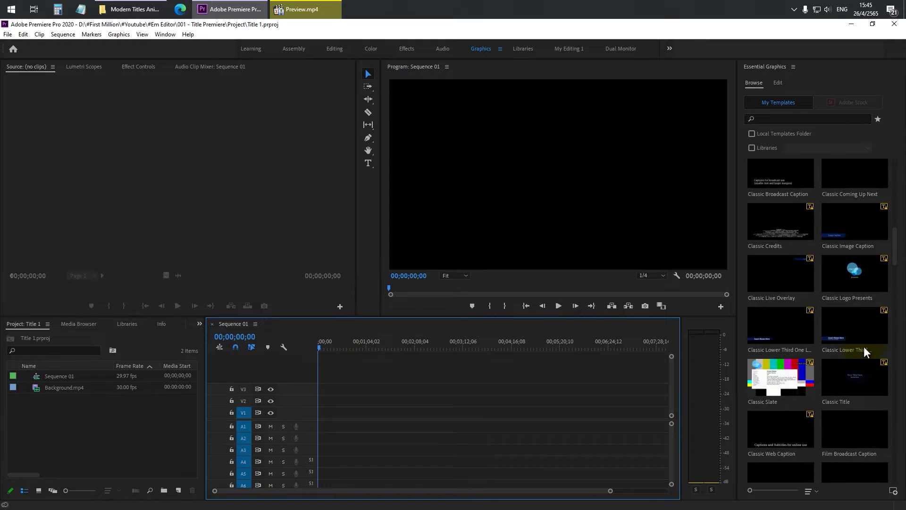
{"action": "scroll", "coordinate": [868, 352], "scroll_direction": "down", "scroll_amount": 4}
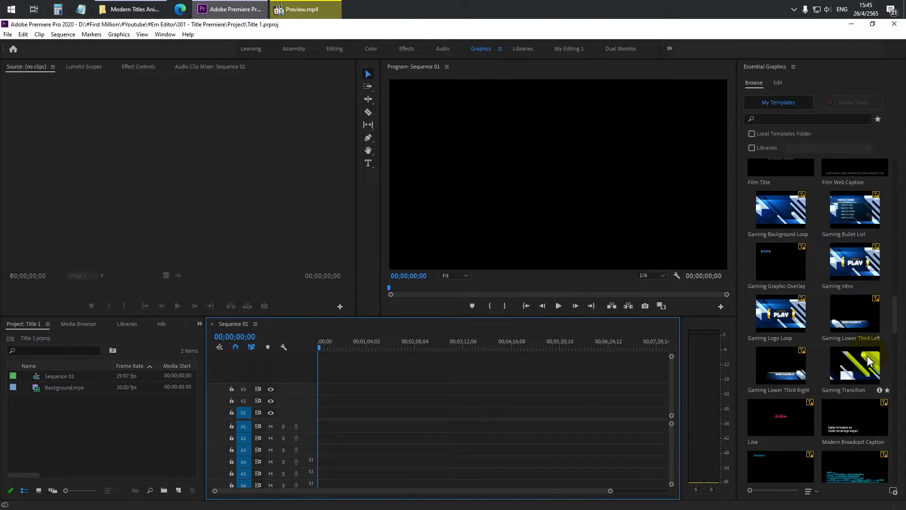
{"action": "scroll", "coordinate": [867, 356], "scroll_direction": "up", "scroll_amount": 3}
{"action": "scroll", "coordinate": [867, 360], "scroll_direction": "up", "scroll_amount": 10}
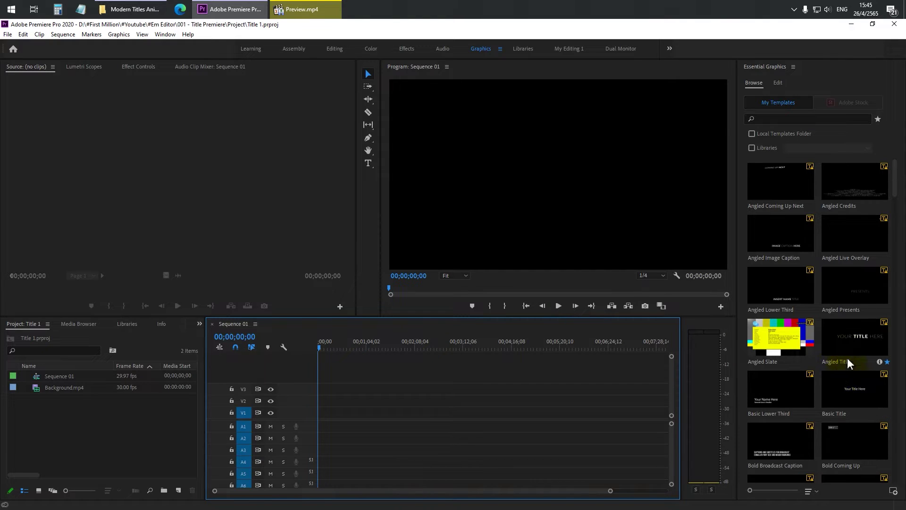
{"action": "left_click", "coordinate": [846, 351]}
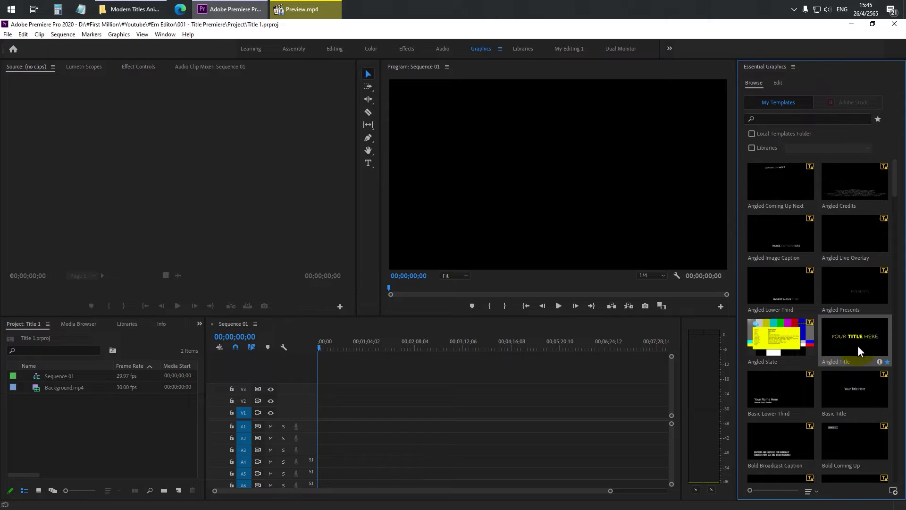
Step: Drop the Angled Title template onto V1 and accept the Adobe Fonts and missing Lato warnings
{"action": "mouse_move", "coordinate": [858, 345]}
{"action": "left_mouse_down"}
{"action": "mouse_move", "coordinate": [322, 414]}
{"action": "mouse_move", "coordinate": [330, 420]}
{"action": "left_mouse_up"}
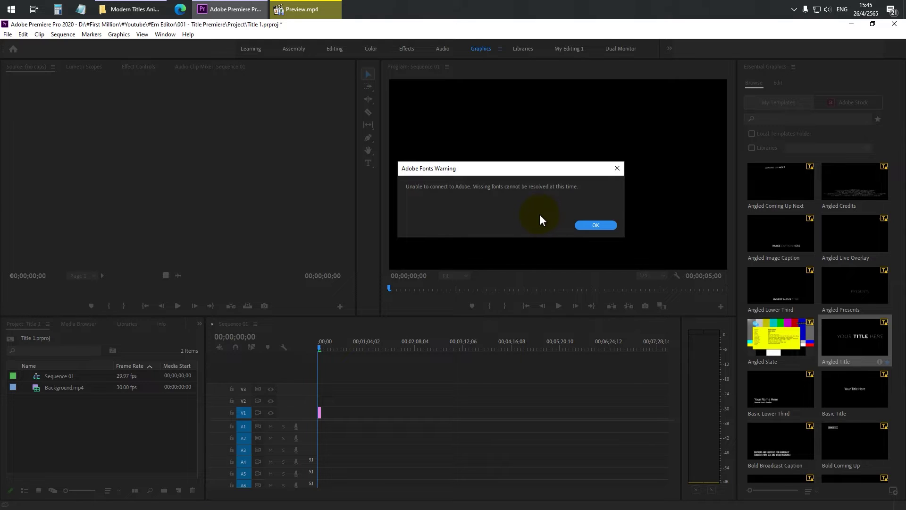
{"action": "left_click", "coordinate": [608, 227]}
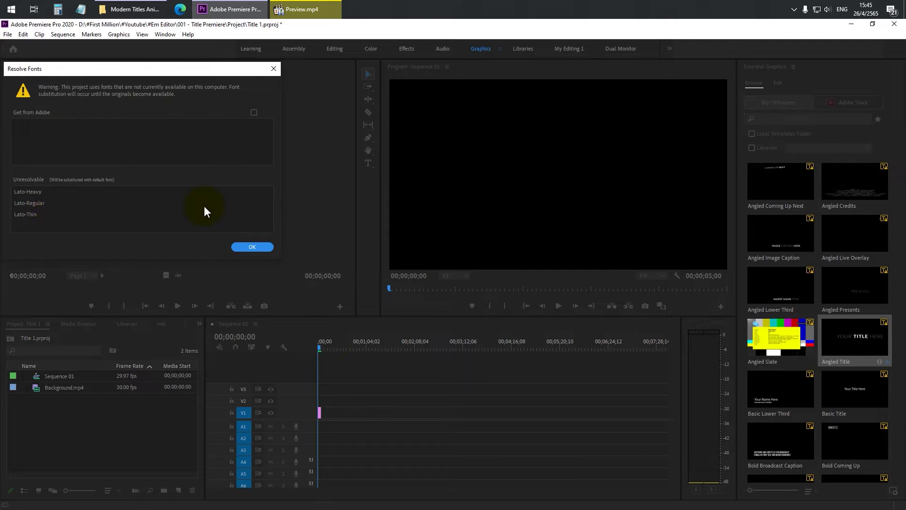
{"action": "left_click", "coordinate": [259, 246]}
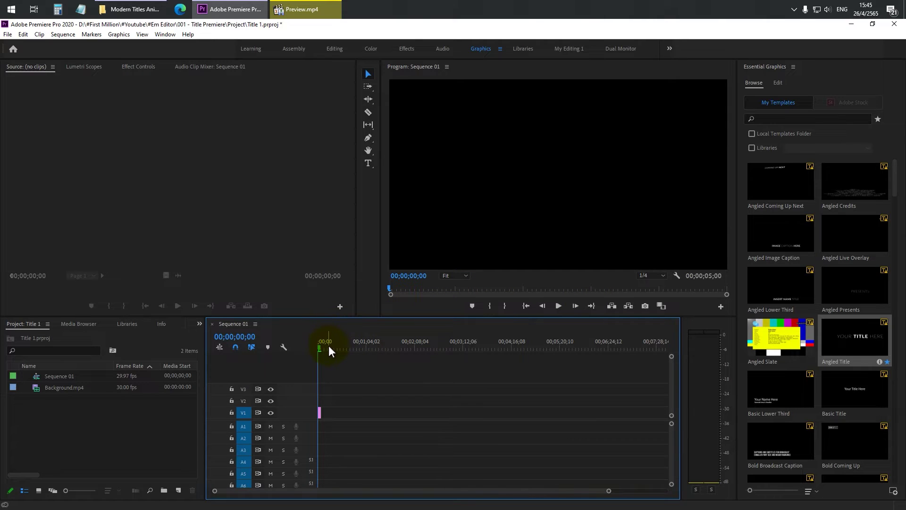
Step: Fit the sequence in the timeline, select the title clip and its YOUR TITLE HERE text layer
{"action": "left_click_drag", "start_coordinate": [328, 345], "coordinate": [322, 345]}
{"action": "key", "text": "backslash"}
{"action": "left_click", "coordinate": [395, 341]}
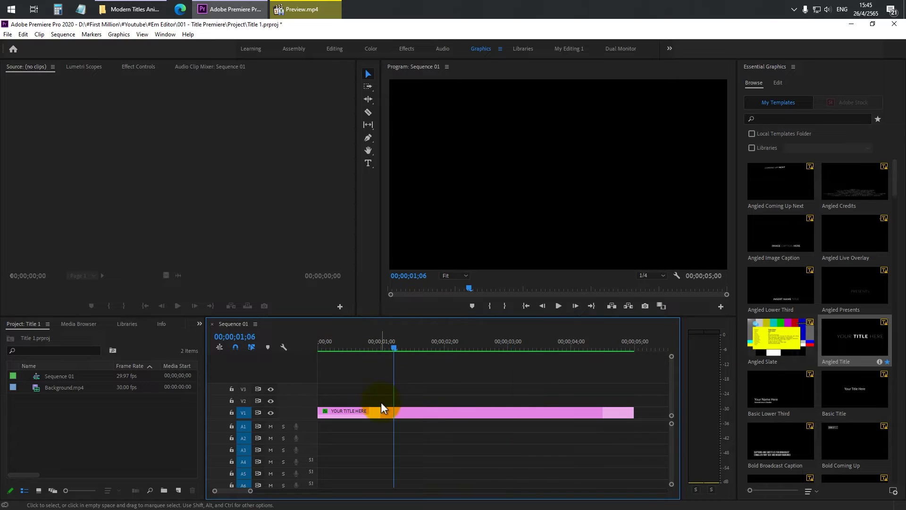
{"action": "left_click", "coordinate": [392, 412]}
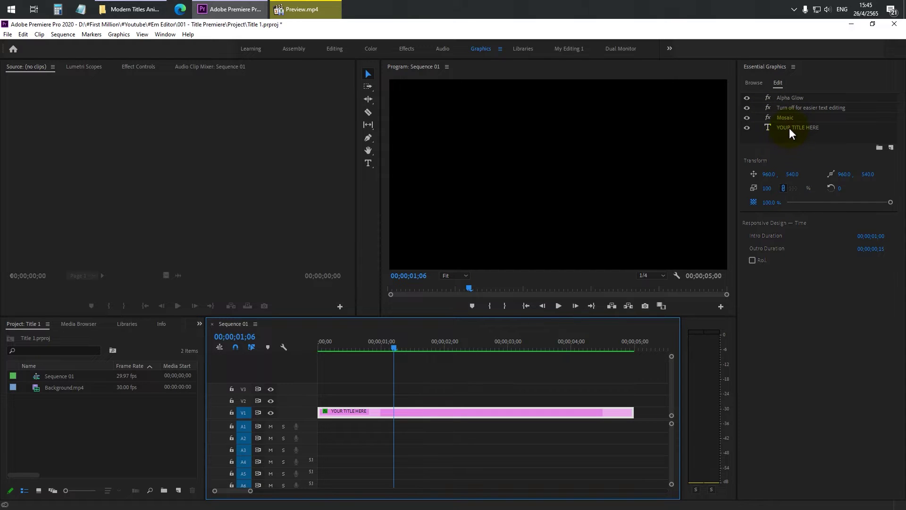
{"action": "left_click", "coordinate": [790, 129]}
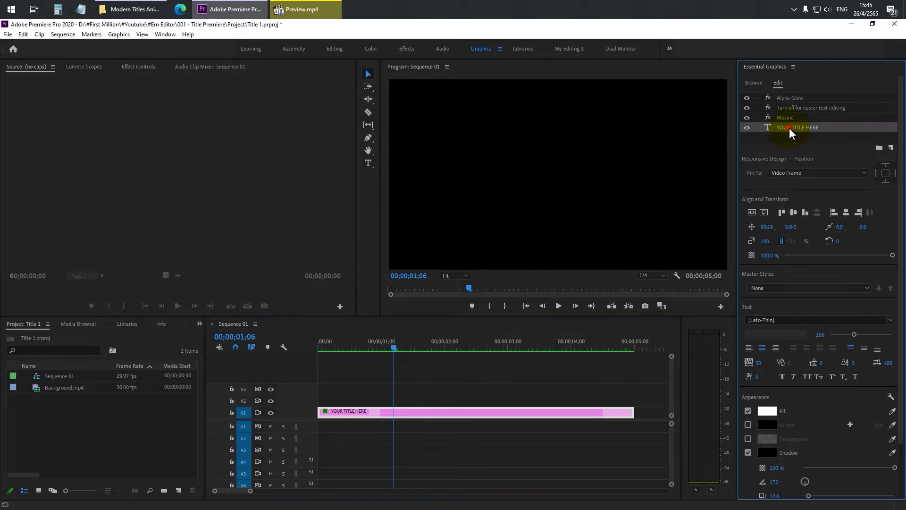
{"action": "left_click", "coordinate": [369, 75]}
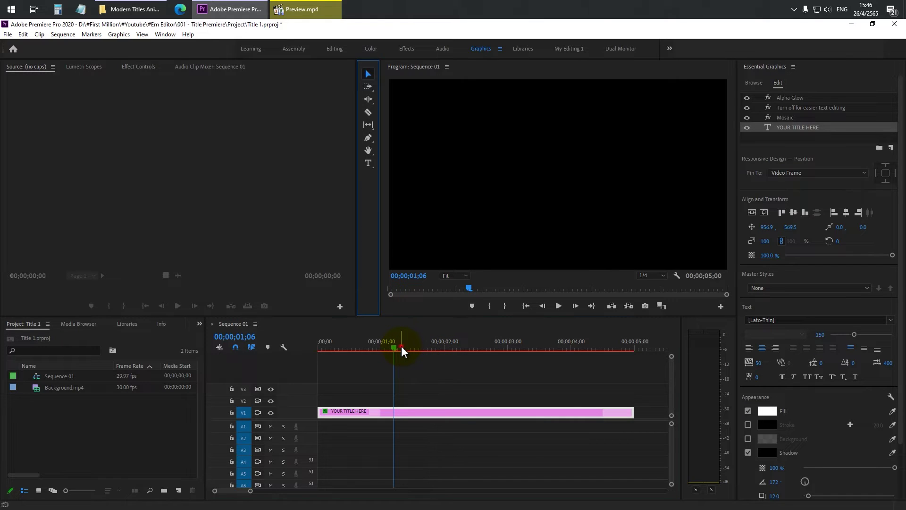
Step: Replace the YOUR TITLE HERE placeholder with 'Em Studio' in the Program monitor
{"action": "mouse_move", "coordinate": [401, 346]}
{"action": "left_mouse_down"}
{"action": "mouse_move", "coordinate": [416, 347]}
{"action": "mouse_move", "coordinate": [407, 347]}
{"action": "left_mouse_up"}
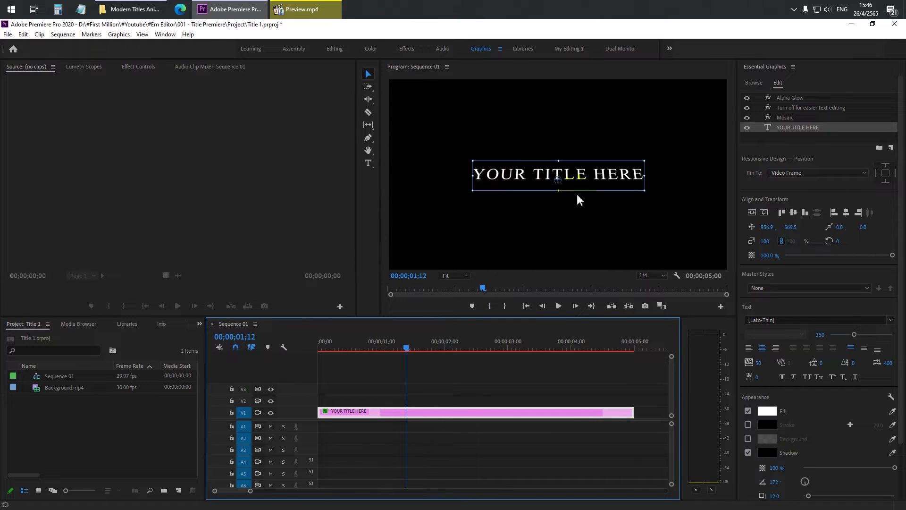
{"action": "double_click", "coordinate": [520, 178]}
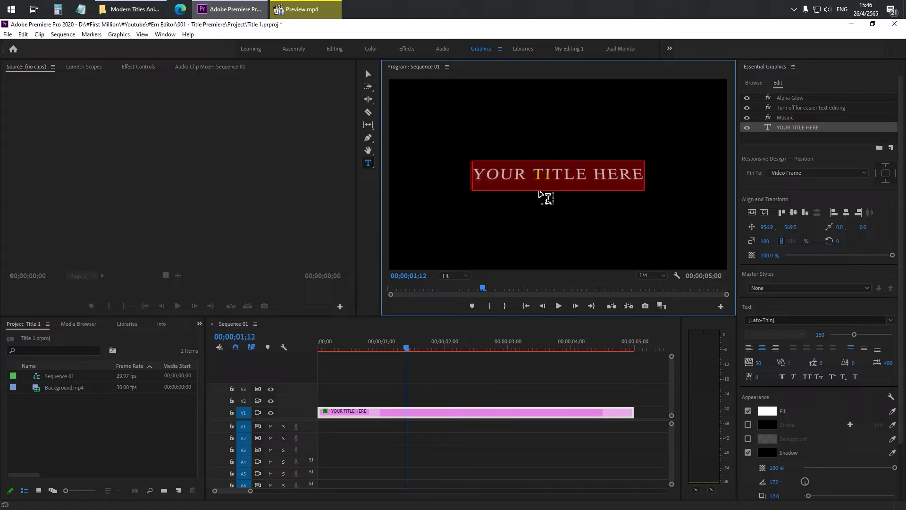
{"action": "type", "text": "E"}
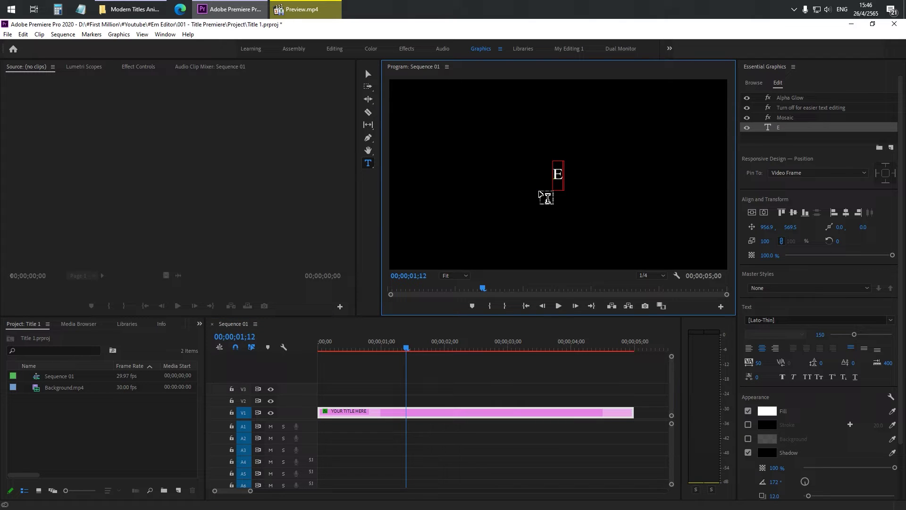
{"action": "type", "text": "m St"}
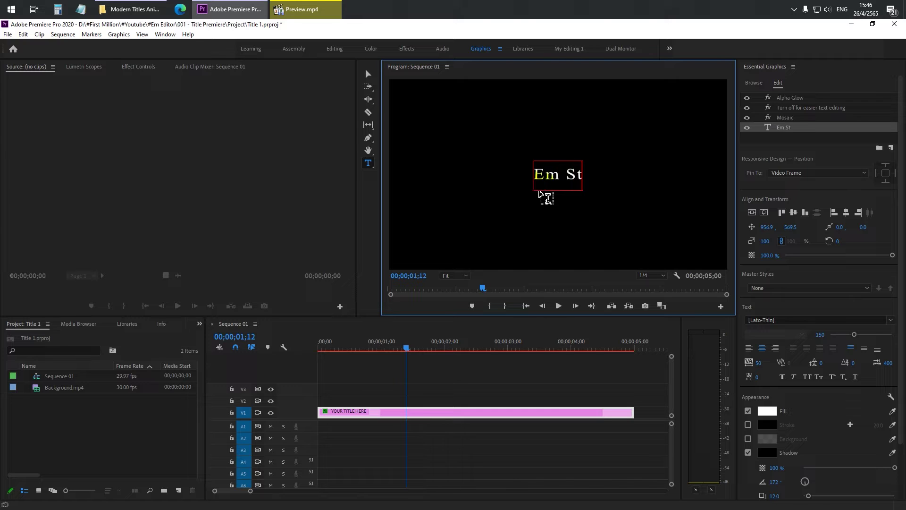
{"action": "type", "text": "udio"}
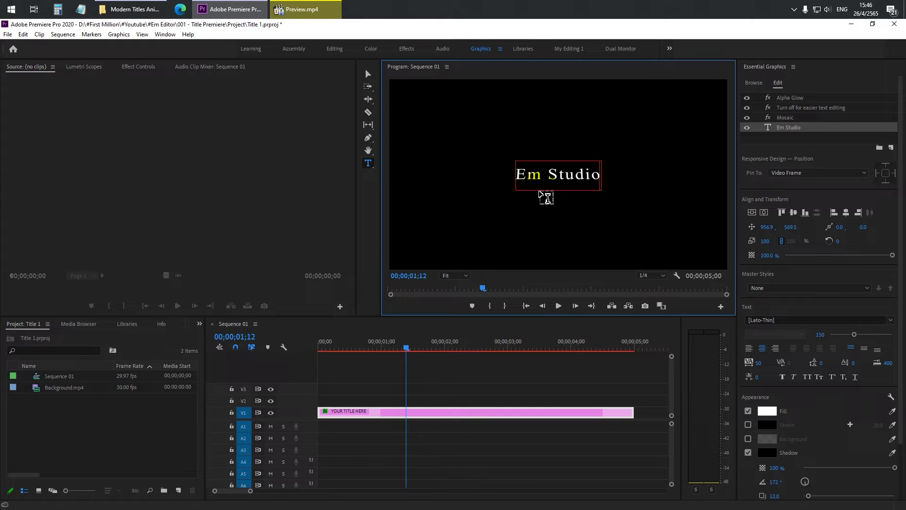
Step: Finish the text edit and change the title font to Kanit from the favourite fonts
{"action": "left_click", "coordinate": [368, 74]}
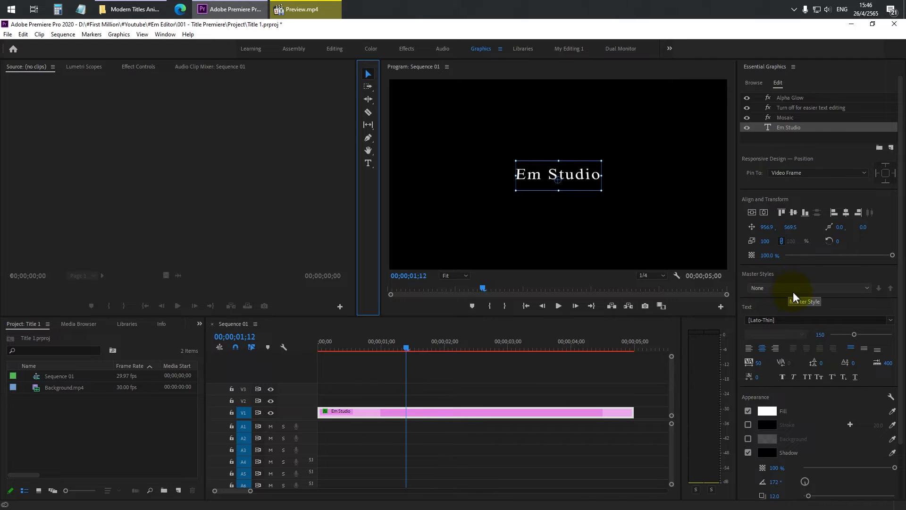
{"action": "left_click", "coordinate": [890, 321]}
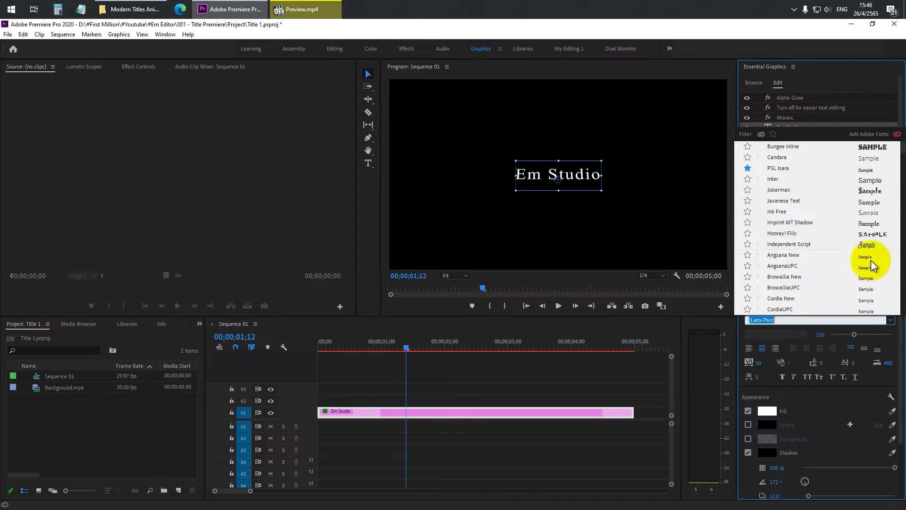
{"action": "left_click", "coordinate": [775, 133]}
{"action": "left_click", "coordinate": [781, 147]}
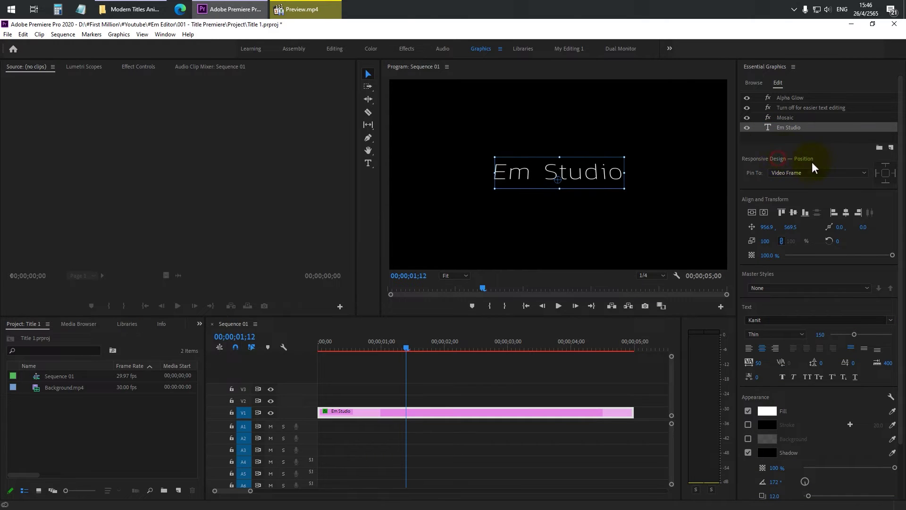
{"action": "left_click", "coordinate": [800, 334]}
{"action": "left_click", "coordinate": [780, 314]}
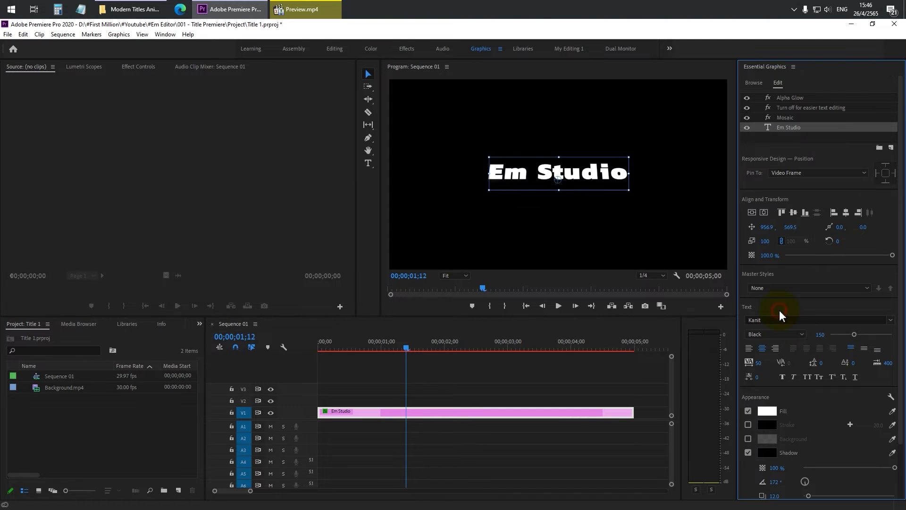
Step: Keep the SemiBold weight, enlarge the title to size 261 and preview its intro animation
{"action": "left_click", "coordinate": [803, 333]}
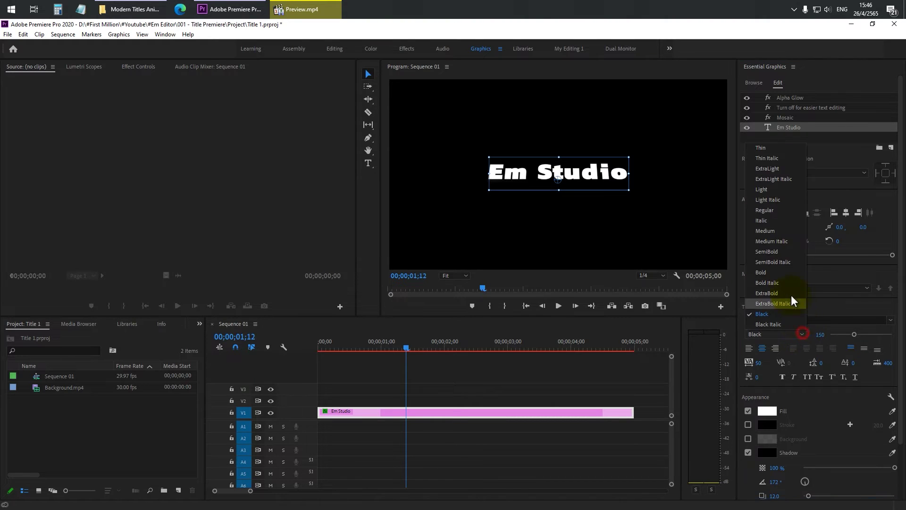
{"action": "key", "text": "Escape"}
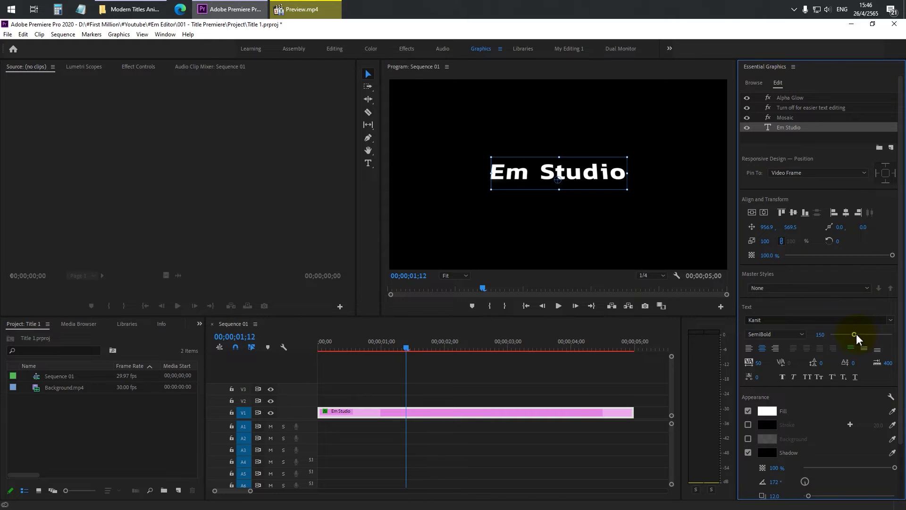
{"action": "left_click_drag", "start_coordinate": [857, 335], "coordinate": [870, 334]}
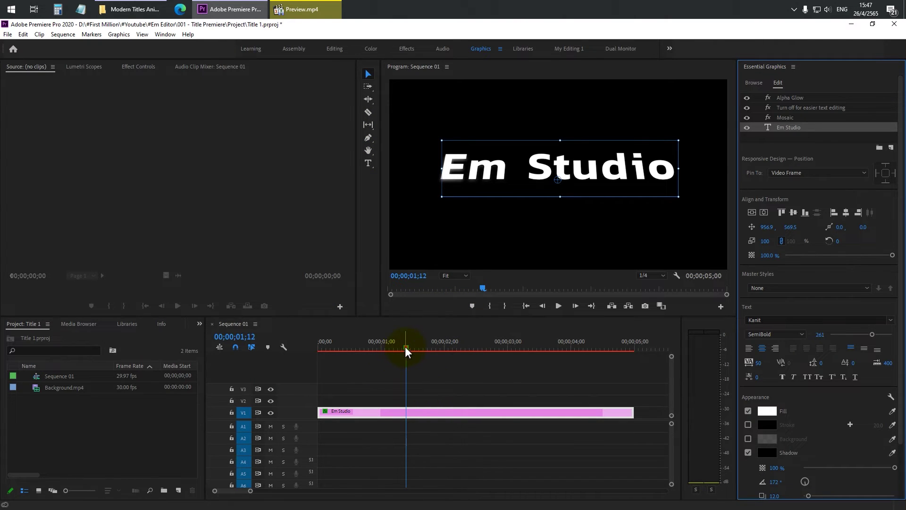
{"action": "mouse_move", "coordinate": [405, 347]}
{"action": "left_mouse_down"}
{"action": "mouse_move", "coordinate": [335, 361]}
{"action": "mouse_move", "coordinate": [478, 375]}
{"action": "mouse_move", "coordinate": [641, 364]}
{"action": "mouse_move", "coordinate": [319, 358]}
{"action": "mouse_move", "coordinate": [368, 353]}
{"action": "left_mouse_up"}
Step: Move the Em Studio title clip from V1 up to V2 at the same time position
{"action": "left_click", "coordinate": [412, 368]}
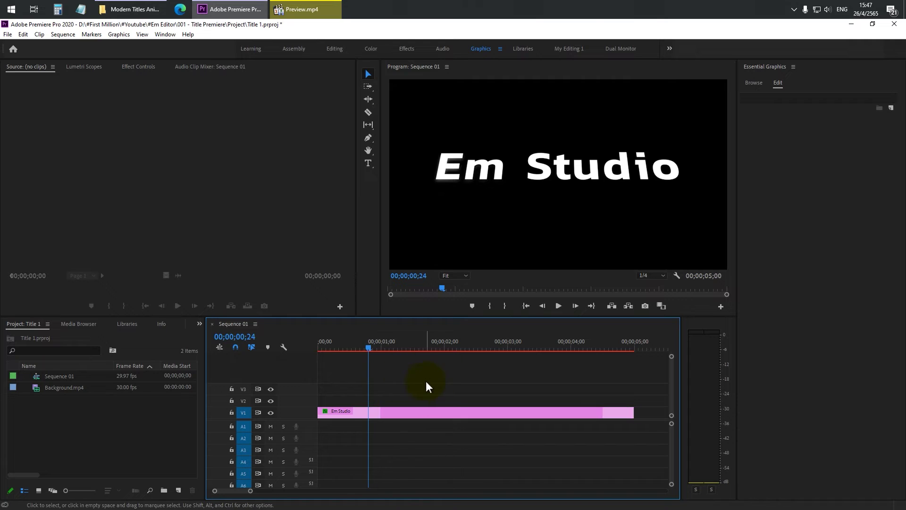
{"action": "left_click", "coordinate": [400, 410]}
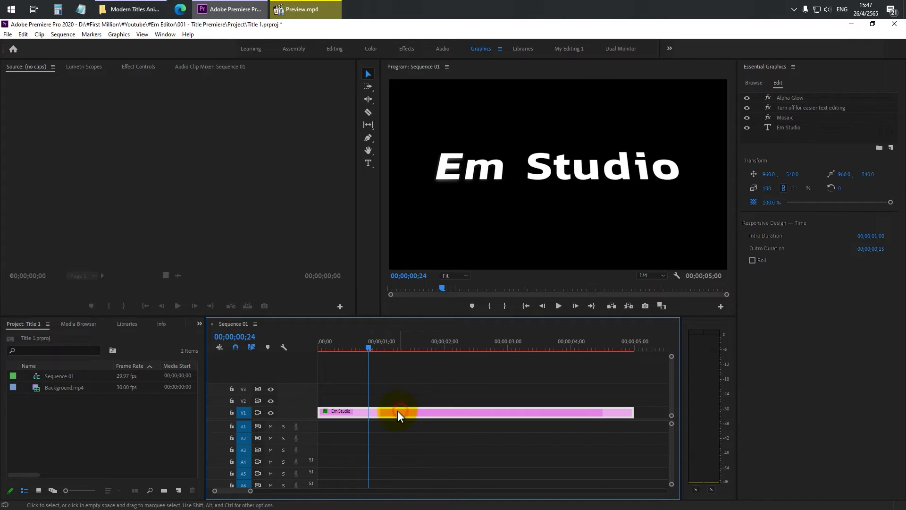
{"action": "left_click_drag", "start_coordinate": [397, 410], "coordinate": [396, 400]}
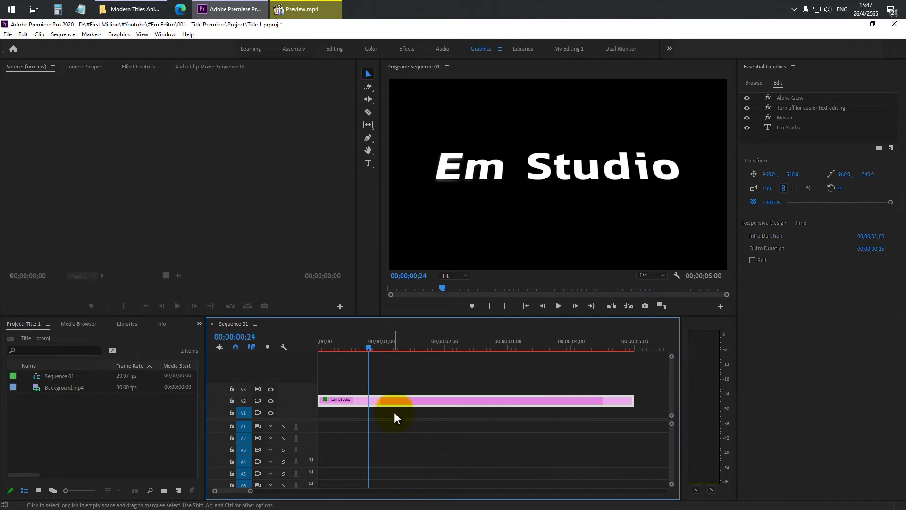
{"action": "left_click", "coordinate": [395, 415]}
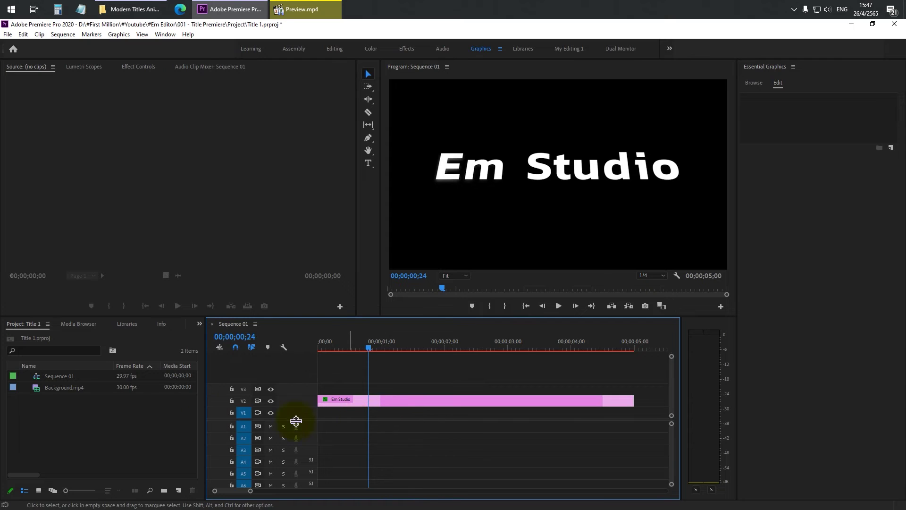
Step: Load Background.mp4 in the Source monitor and place its video only on V1 beneath the title
{"action": "double_click", "coordinate": [36, 388]}
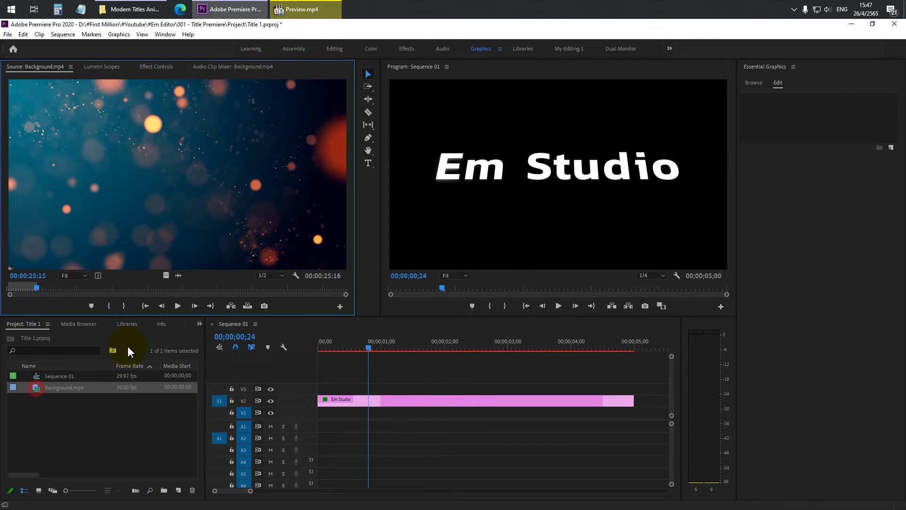
{"action": "left_click_drag", "start_coordinate": [172, 276], "coordinate": [321, 411]}
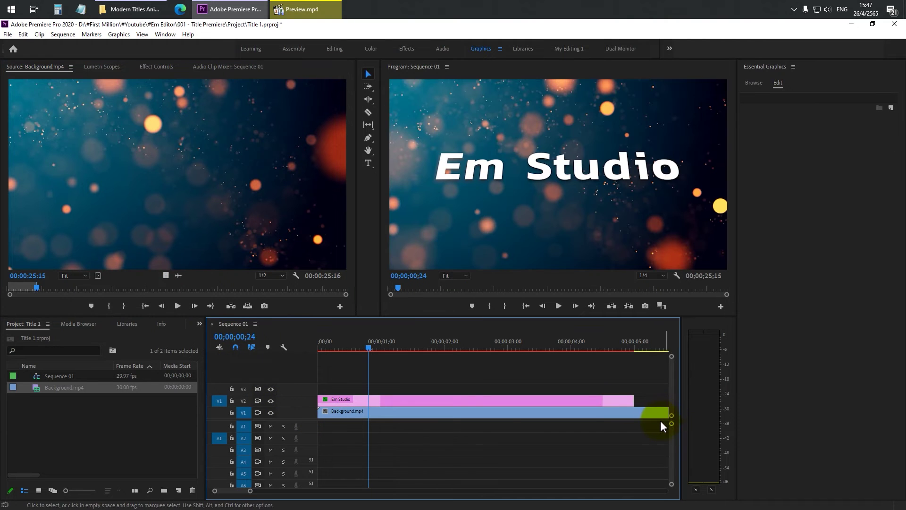
{"action": "mouse_move", "coordinate": [369, 348]}
{"action": "left_mouse_down"}
{"action": "mouse_move", "coordinate": [331, 353]}
{"action": "mouse_move", "coordinate": [494, 360]}
{"action": "mouse_move", "coordinate": [308, 350]}
{"action": "left_mouse_up"}
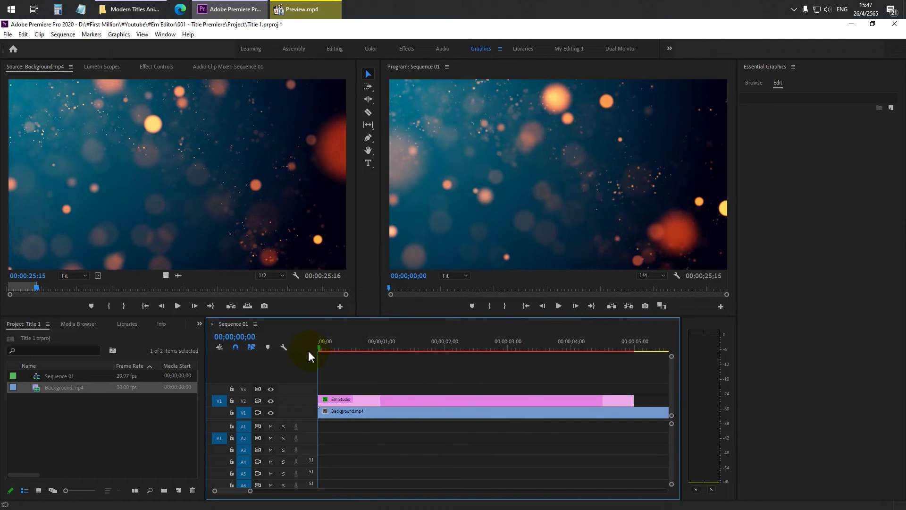
Step: Set the Program monitor playback resolution to Full and preview the sequence
{"action": "left_click", "coordinate": [560, 306]}
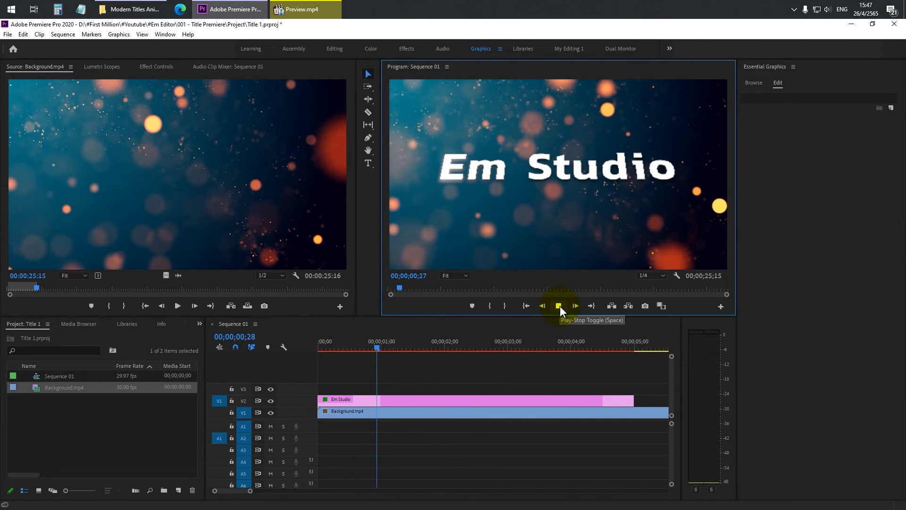
{"action": "left_click", "coordinate": [560, 306]}
{"action": "left_click", "coordinate": [644, 277]}
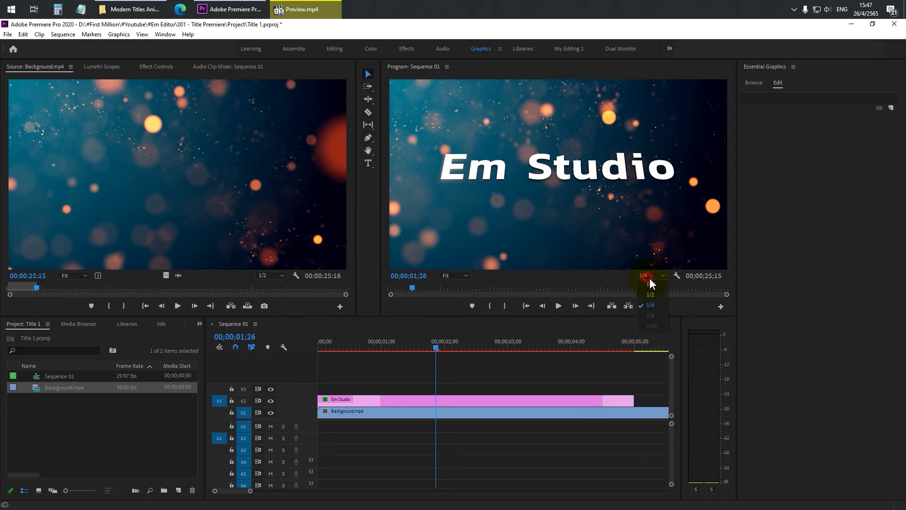
{"action": "left_click", "coordinate": [656, 288]}
{"action": "left_click_drag", "start_coordinate": [438, 351], "coordinate": [324, 369]}
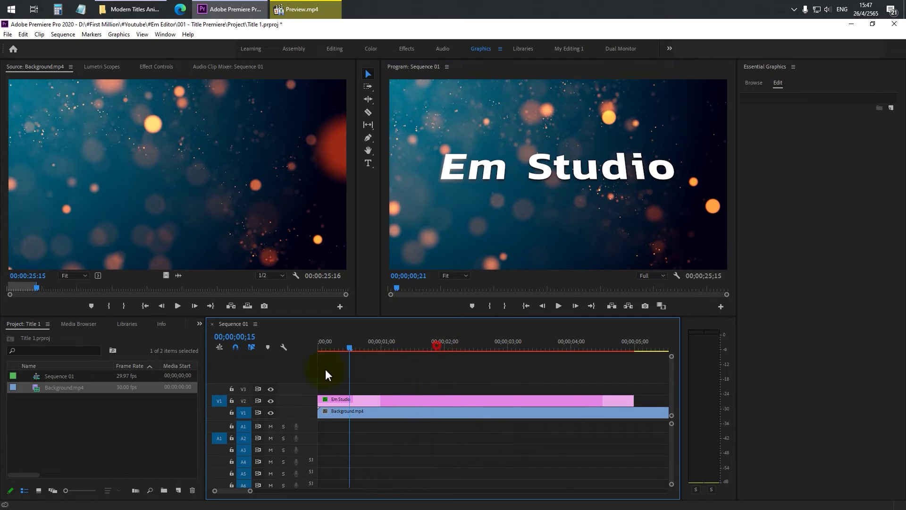
{"action": "left_click", "coordinate": [560, 306]}
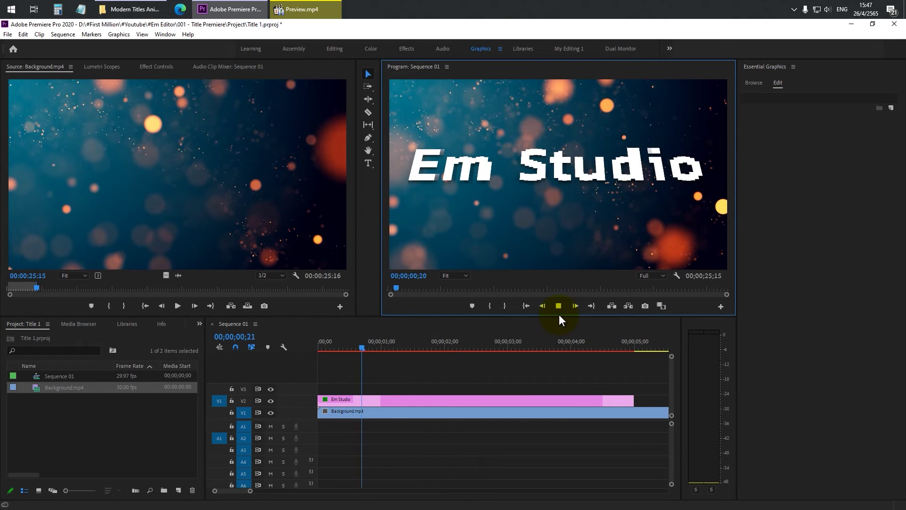
{"action": "left_click", "coordinate": [559, 306]}
Step: Mark the sequence Out point at 00;00;05;00
{"action": "left_click_drag", "start_coordinate": [419, 345], "coordinate": [391, 347]}
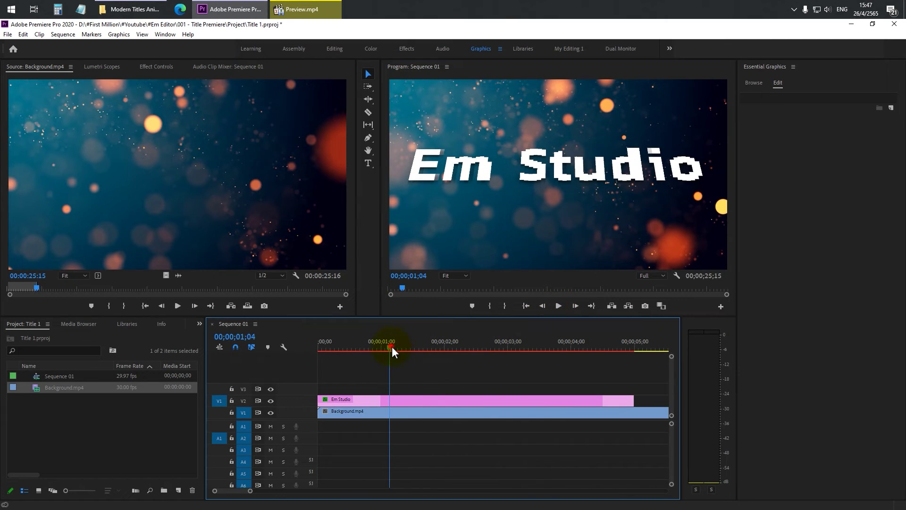
{"action": "left_click", "coordinate": [635, 347]}
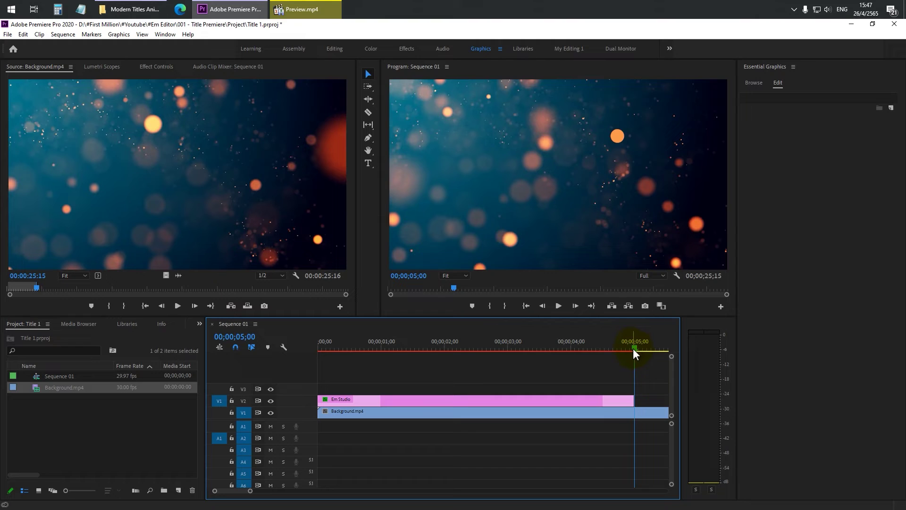
{"action": "key", "text": "o"}
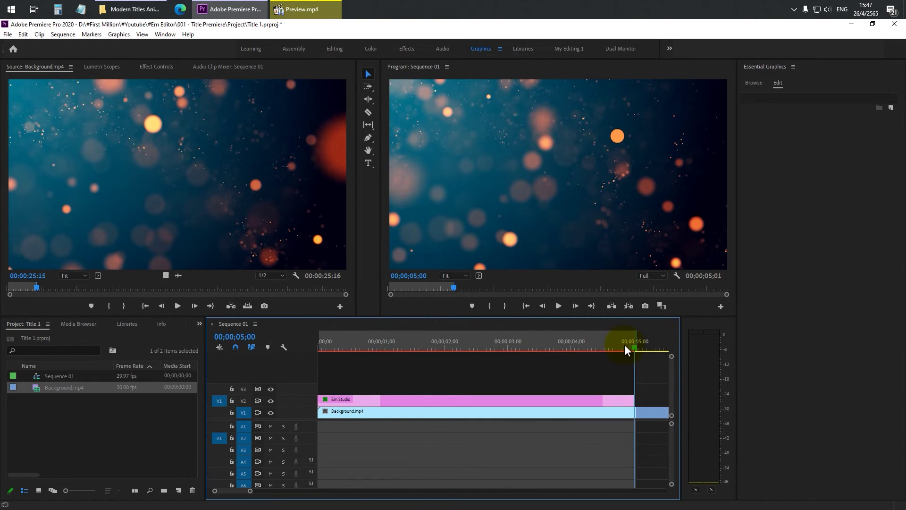
Step: Check the title's end near 5 seconds and render previews from In to Out
{"action": "left_click_drag", "start_coordinate": [625, 345], "coordinate": [635, 346]}
{"action": "left_click", "coordinate": [429, 348]}
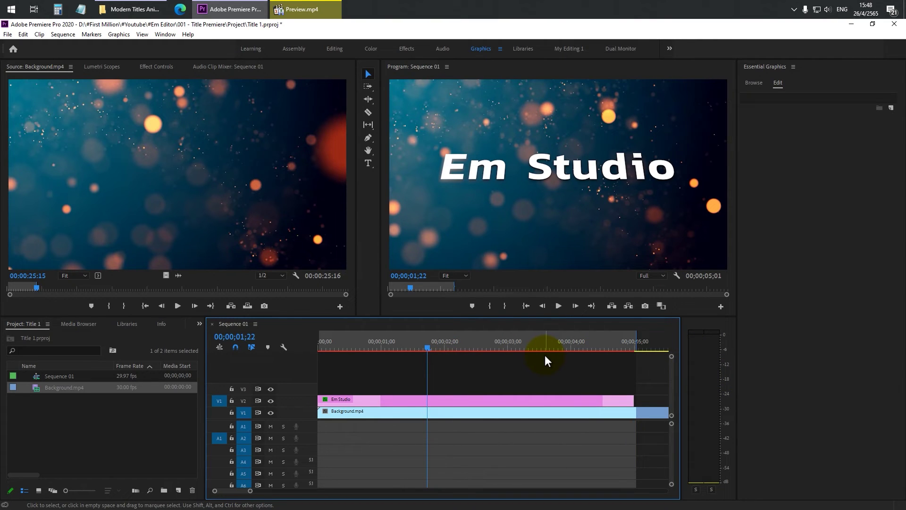
{"action": "key", "text": "Return"}
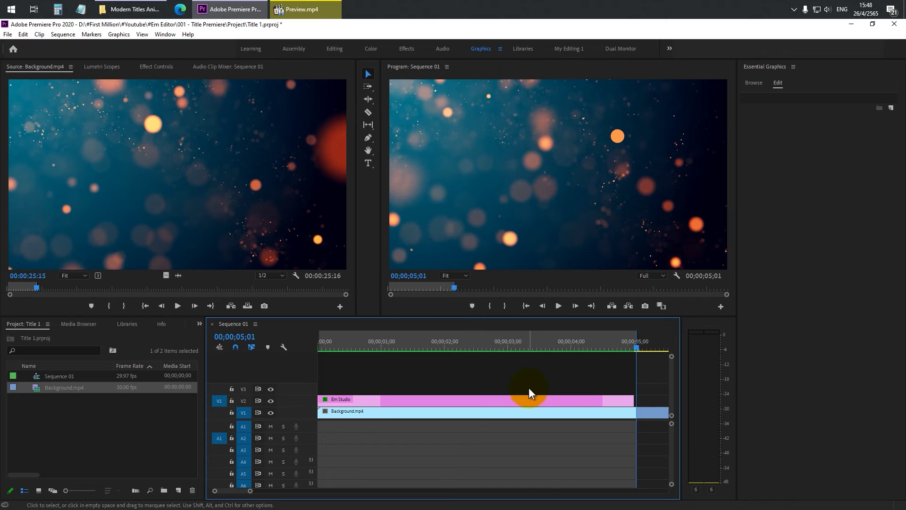
Step: Play back and scrub the rendered sequence to check the title over the bokeh
{"action": "key", "text": "space"}
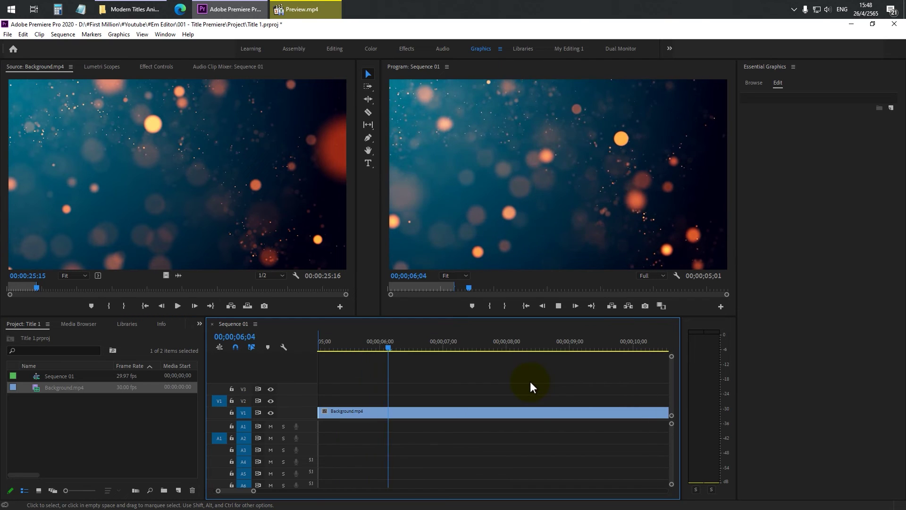
{"action": "key", "text": "space"}
{"action": "key", "text": "Home"}
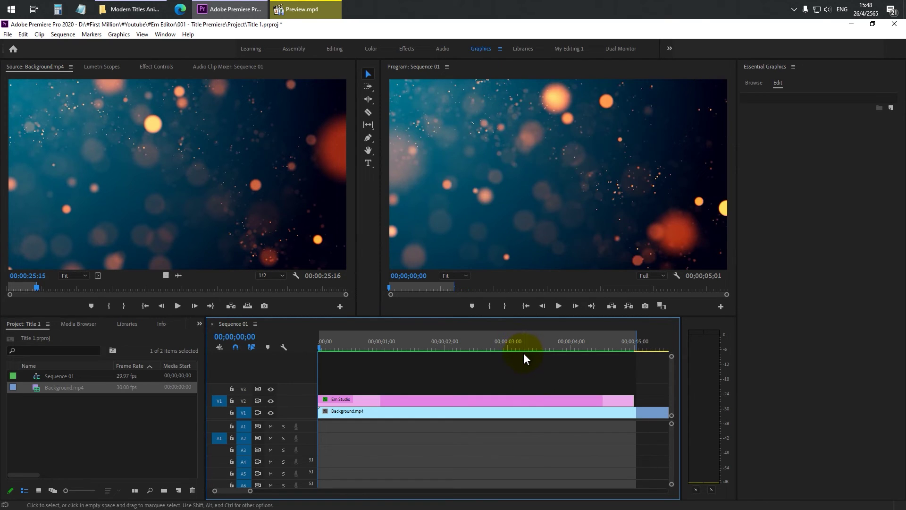
{"action": "left_click", "coordinate": [557, 311]}
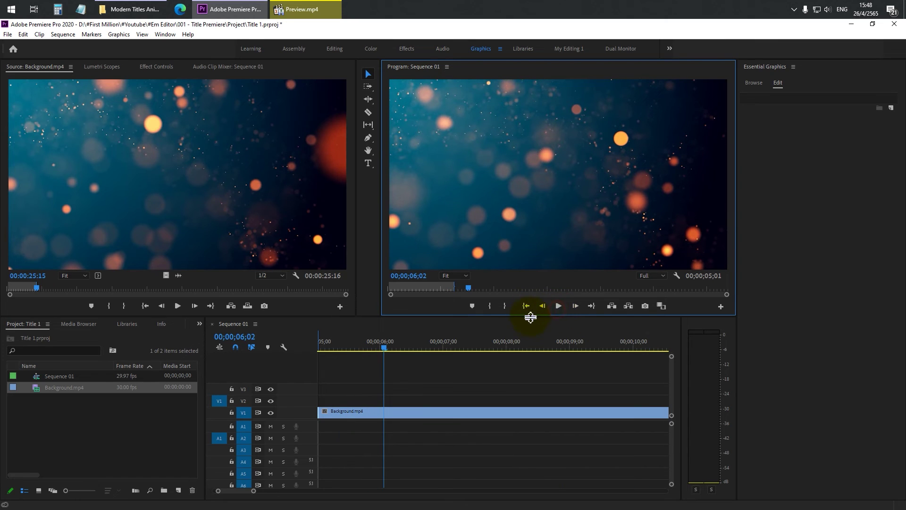
{"action": "left_click", "coordinate": [527, 308]}
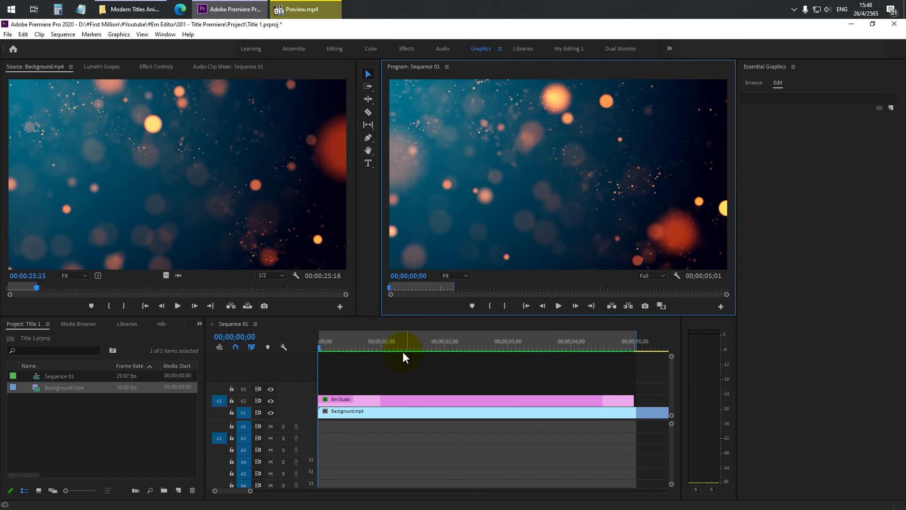
{"action": "mouse_move", "coordinate": [336, 347]}
{"action": "left_mouse_down"}
{"action": "mouse_move", "coordinate": [320, 349]}
{"action": "mouse_move", "coordinate": [452, 346]}
{"action": "left_mouse_up"}
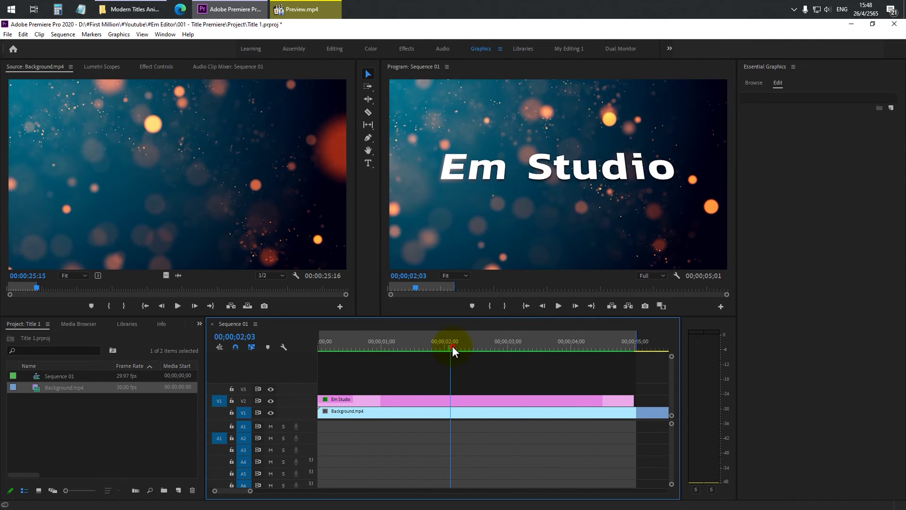
Step: Open Export Settings from File > Export > Media, keep H.264, and reveal the 10 Mbps VBR bitrate settings
{"action": "left_click", "coordinate": [8, 35]}
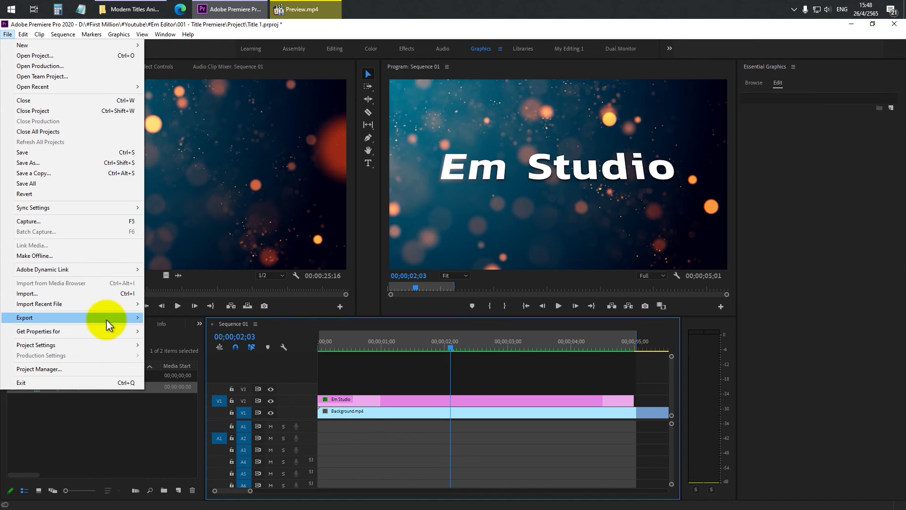
{"action": "mouse_move", "coordinate": [132, 317]}
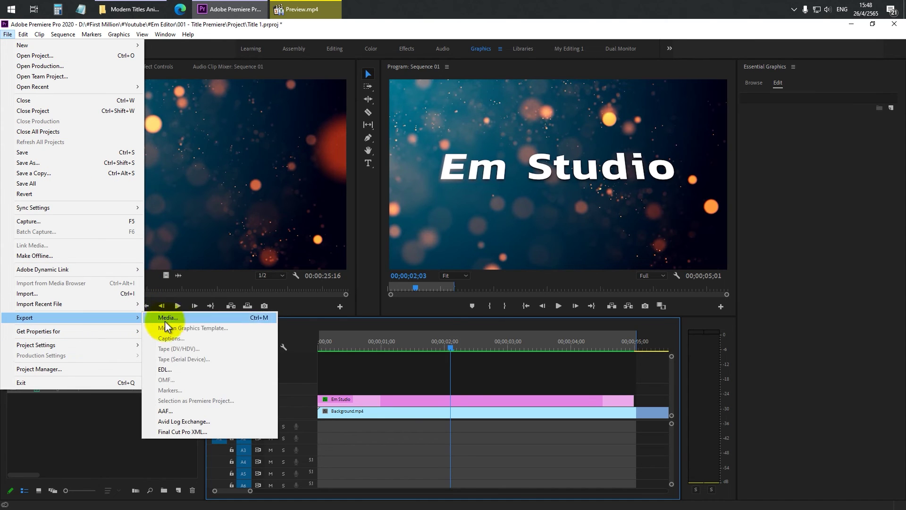
{"action": "left_click", "coordinate": [214, 318]}
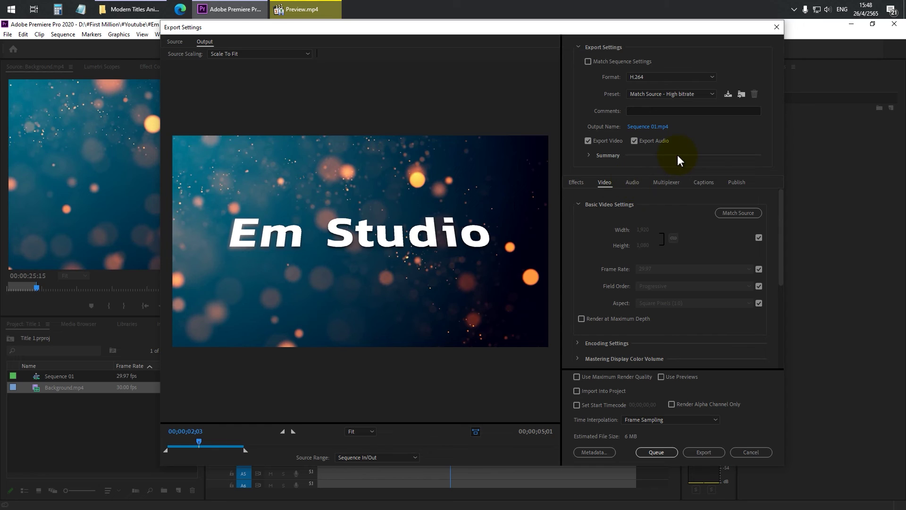
{"action": "left_click", "coordinate": [710, 77]}
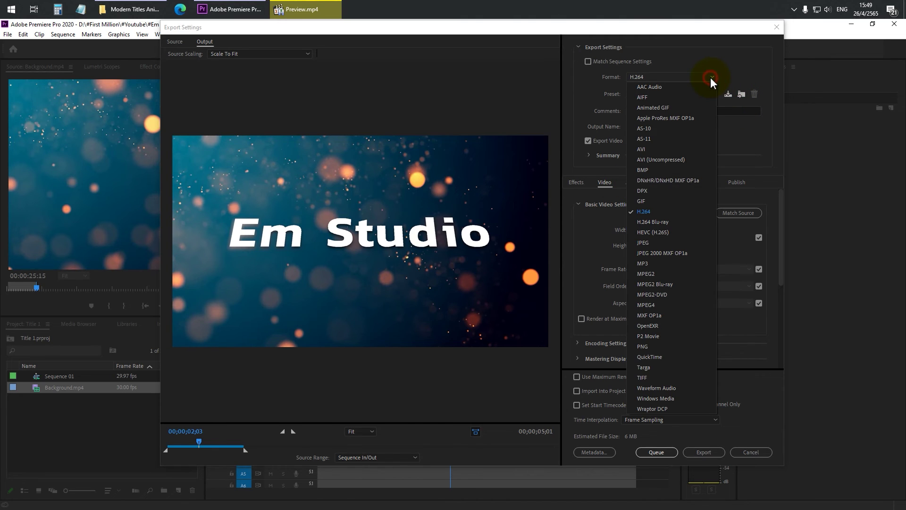
{"action": "left_click", "coordinate": [666, 212]}
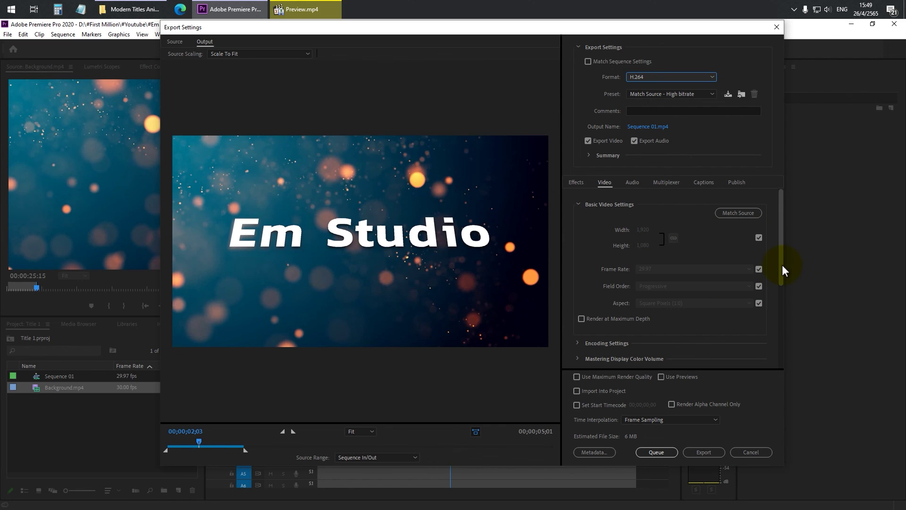
{"action": "left_click_drag", "start_coordinate": [782, 267], "coordinate": [776, 347]}
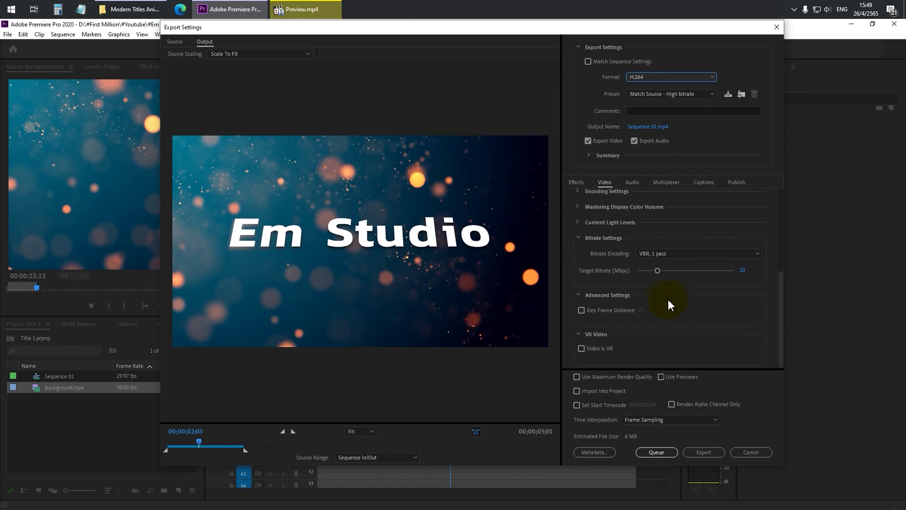